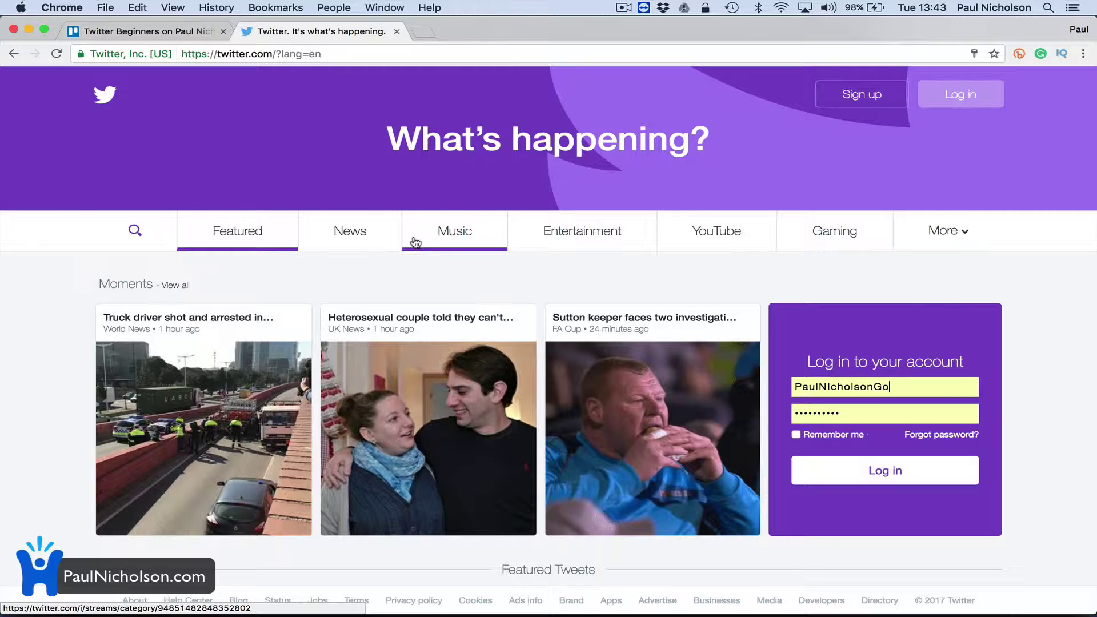
- Open a new browser tab and focus the Google search box for 'available twitter names'
{"action": "left_click", "coordinate": [427, 35]}
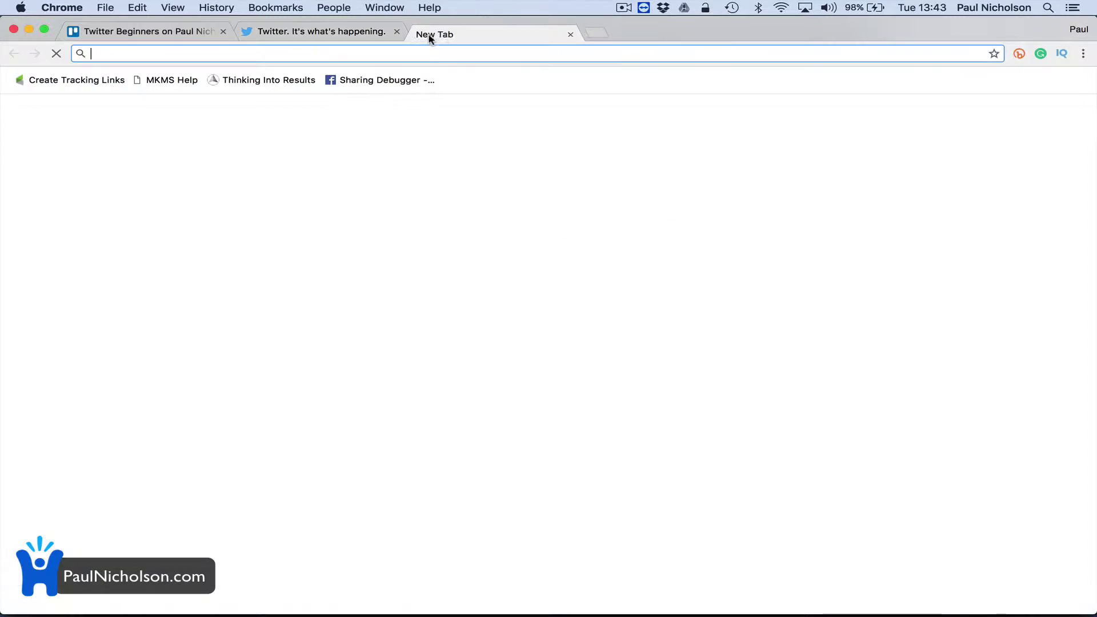
{"action": "left_click", "coordinate": [481, 301]}
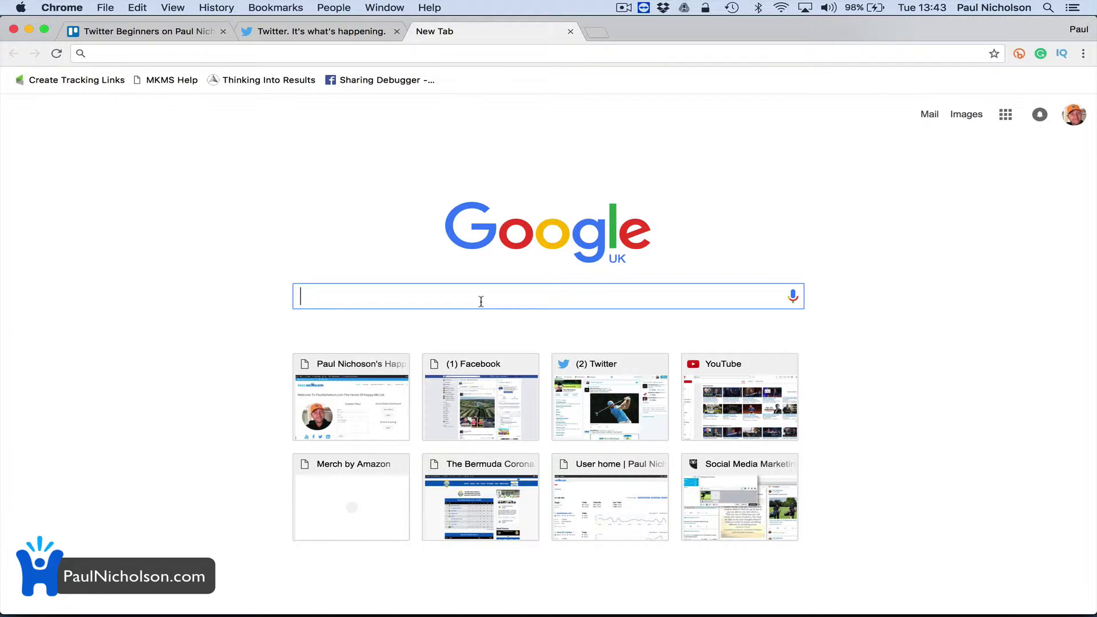
{"action": "type", "text": "a"}
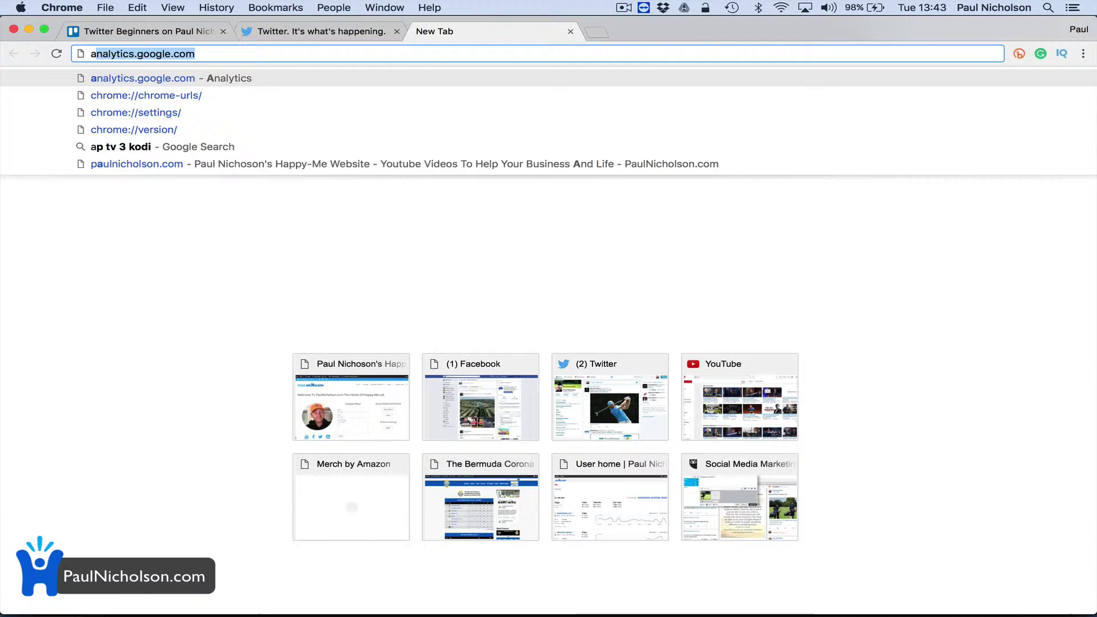
{"action": "type", "text": "vailable "}
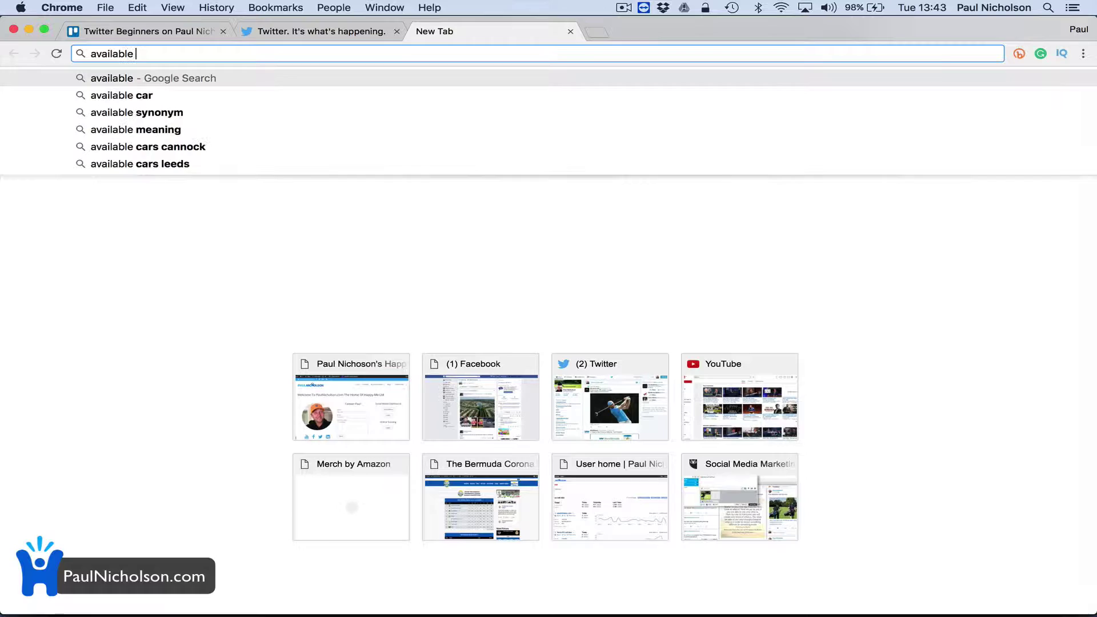
{"action": "type", "text": "twitter "}
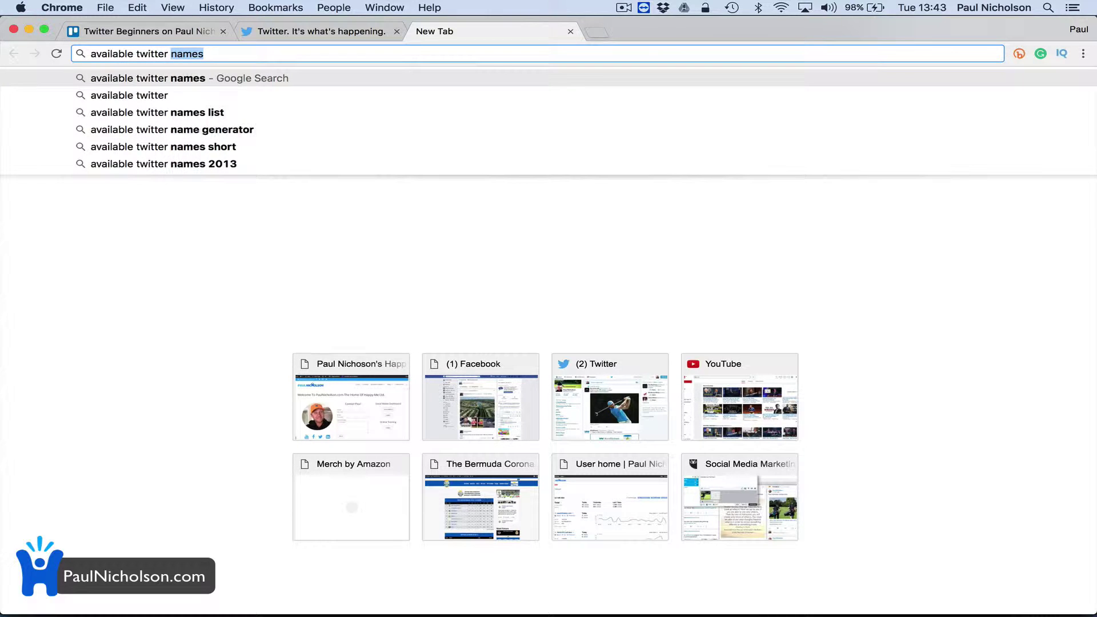
{"action": "type", "text": "me"}
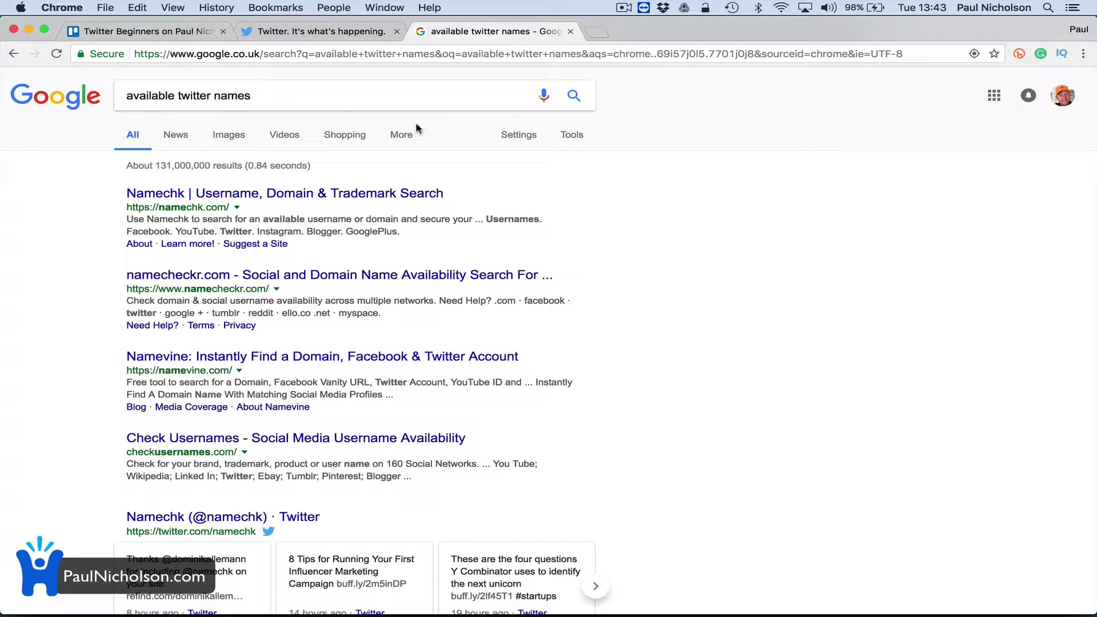
- Open Namechk from the Google results and run the availability check for 'paultwitter'
{"action": "left_click", "coordinate": [312, 196]}
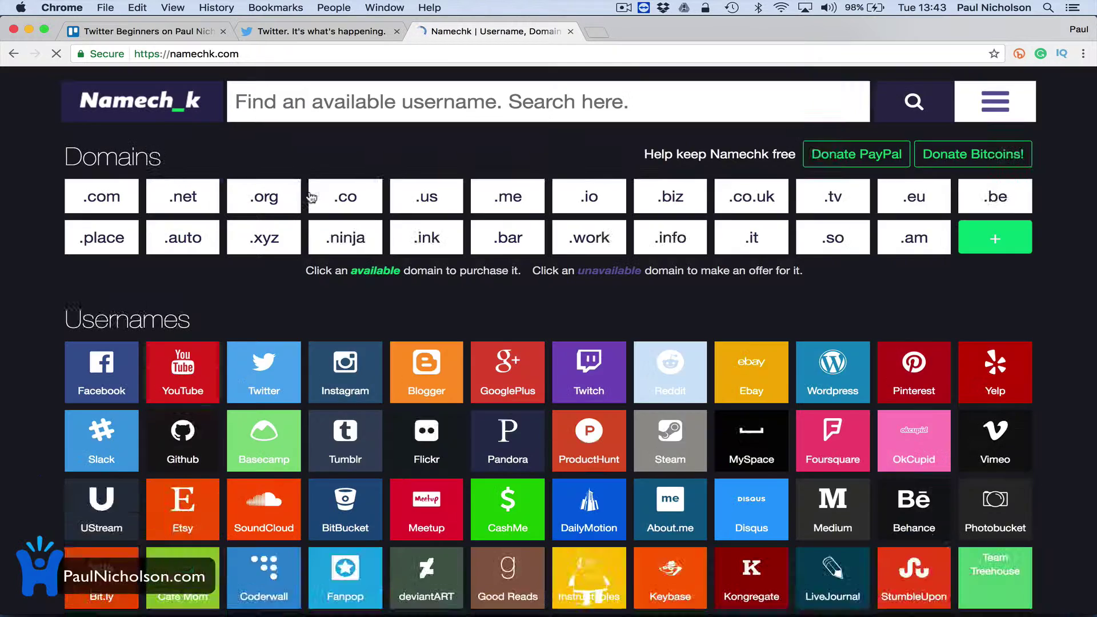
{"action": "scroll", "coordinate": [339, 163], "scroll_direction": "down", "scroll_amount": 2}
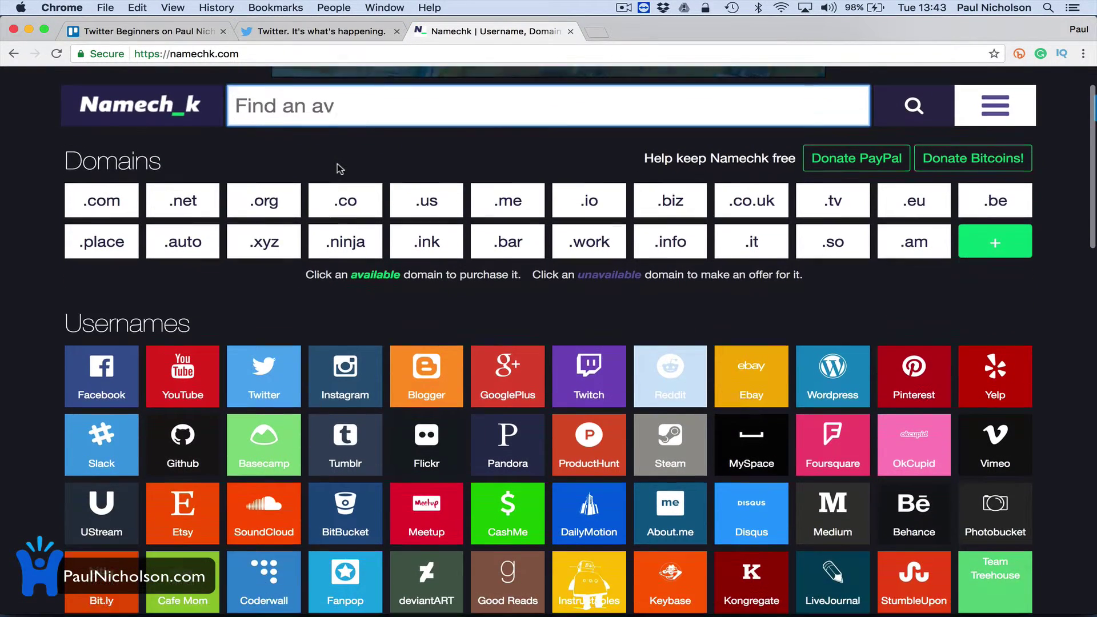
{"action": "scroll", "coordinate": [351, 230], "scroll_direction": "up", "scroll_amount": 2}
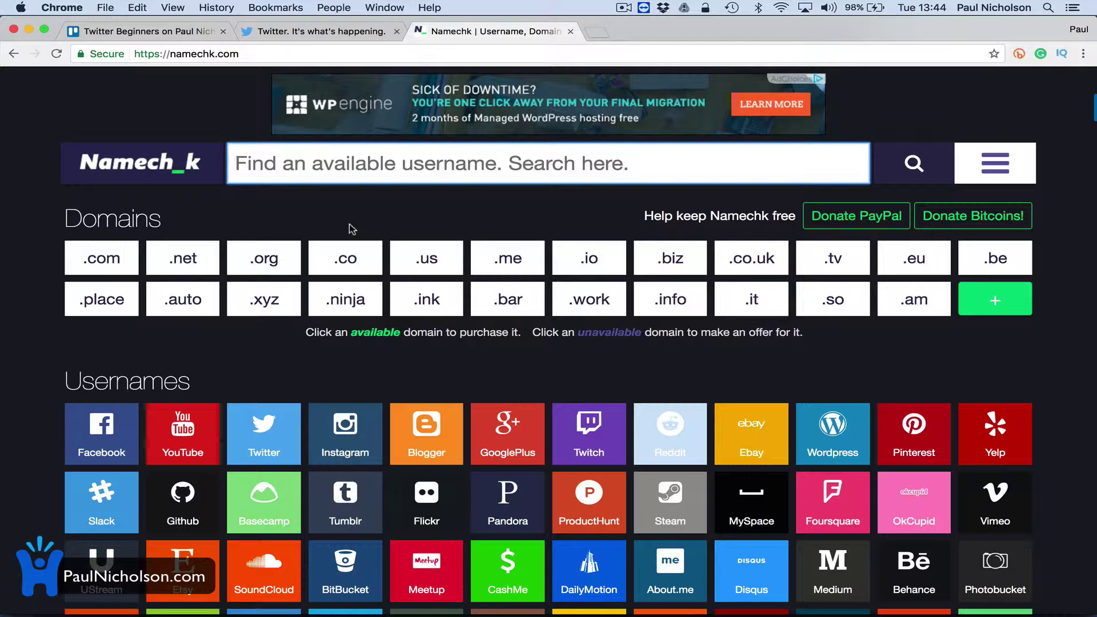
{"action": "type", "text": "paul"}
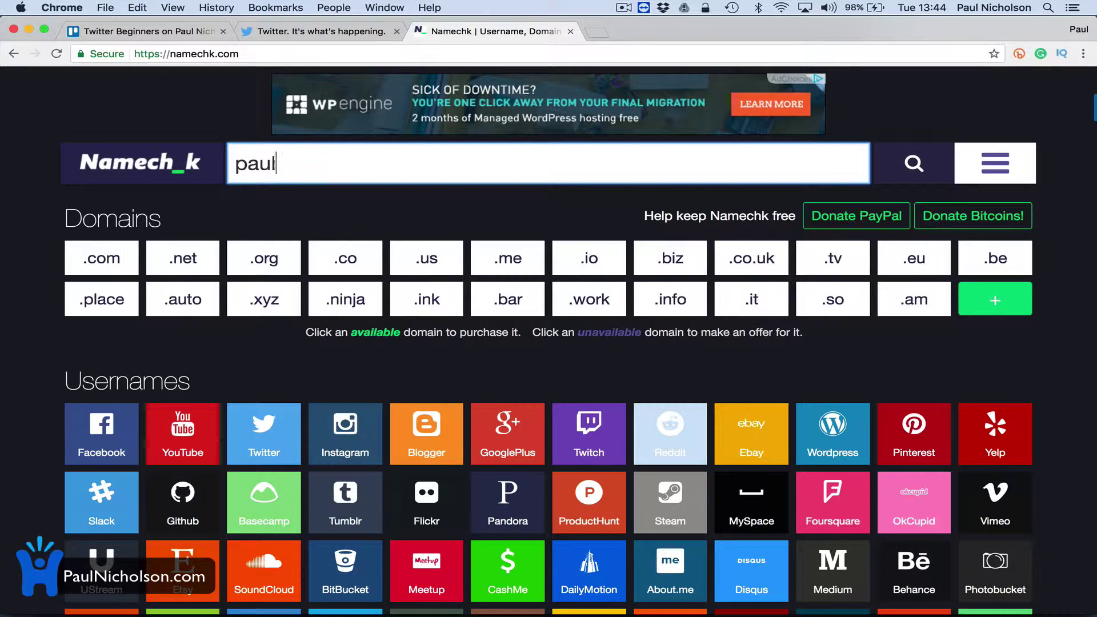
{"action": "type", "text": "twi"}
{"action": "type", "text": "tter"}
{"action": "key", "text": "Return"}
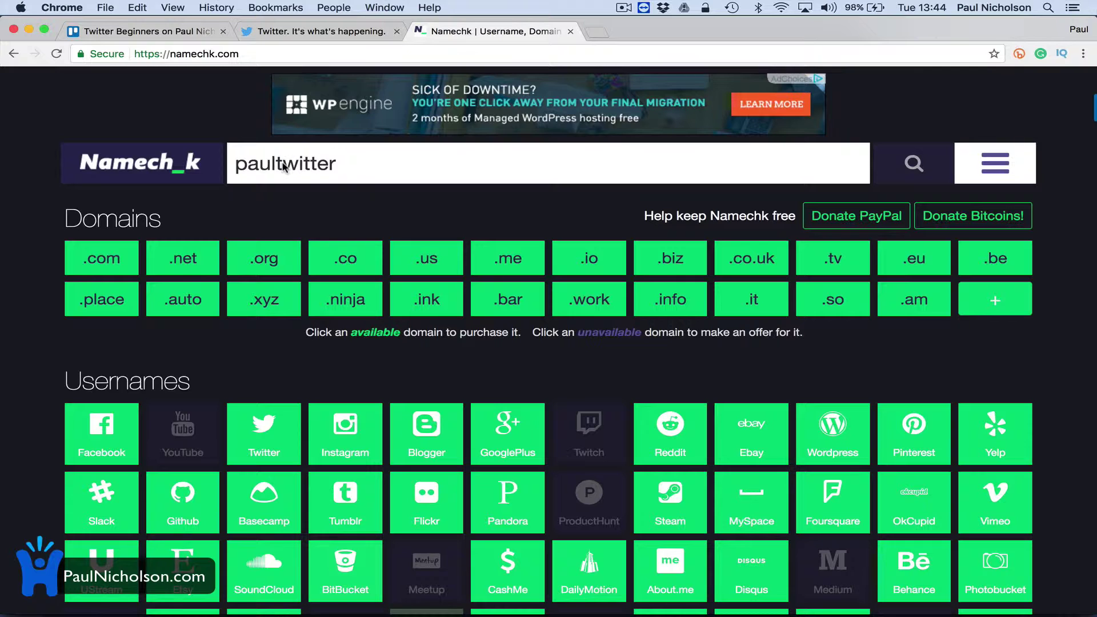
{"action": "double_click", "coordinate": [325, 164]}
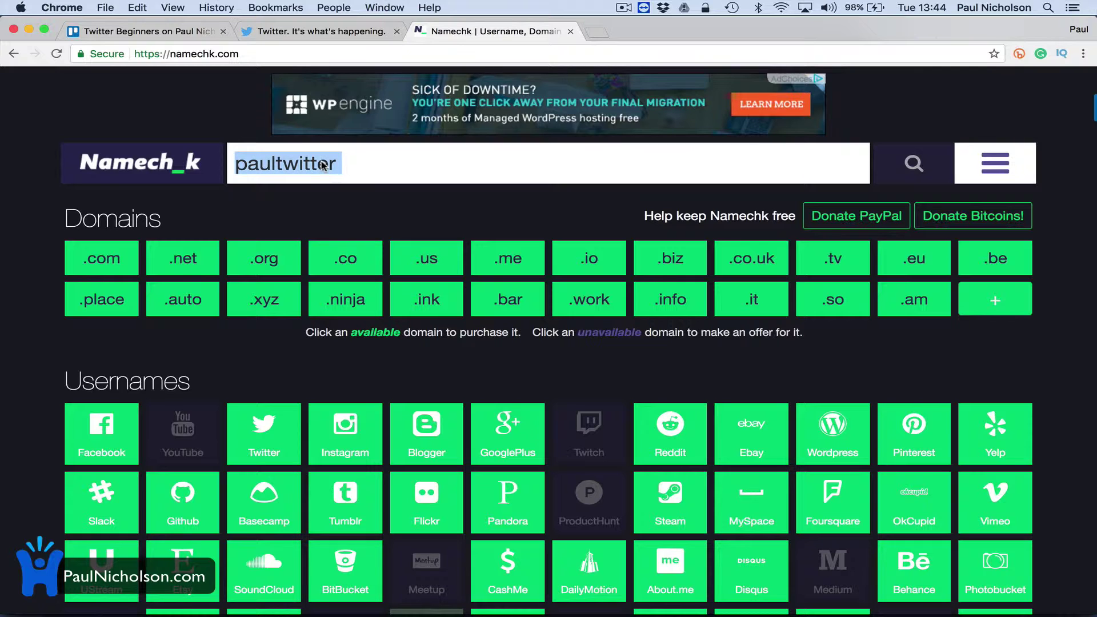
{"action": "left_click", "coordinate": [331, 165]}
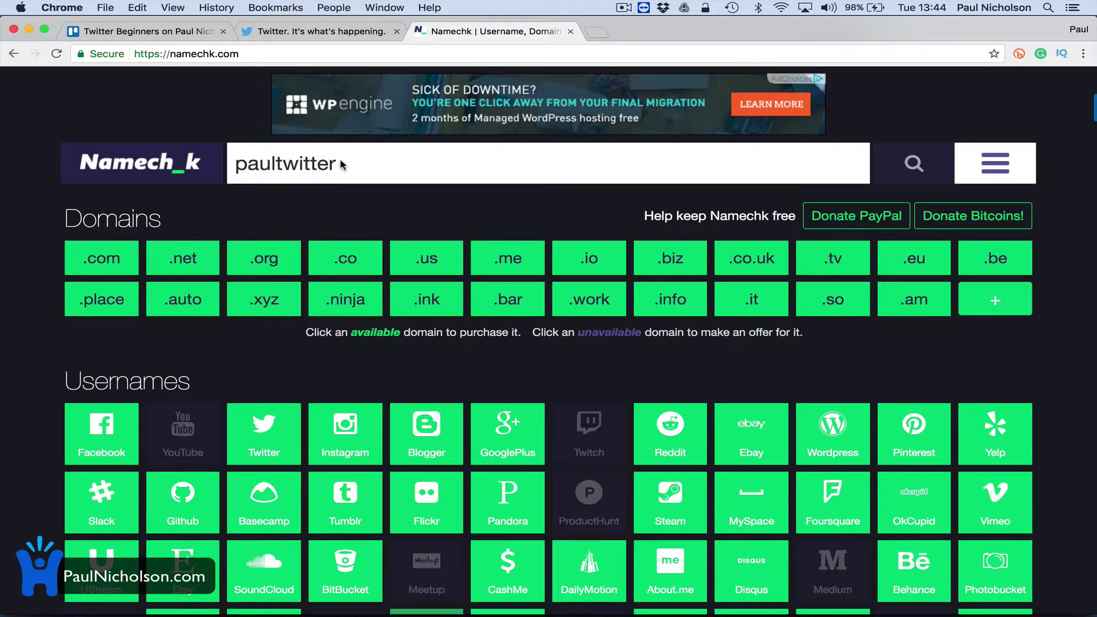
- Reload Namechk and run the availability check for 'pauldemo'
{"action": "left_click", "coordinate": [57, 54]}
{"action": "scroll", "coordinate": [268, 166], "scroll_direction": "down", "scroll_amount": 1}
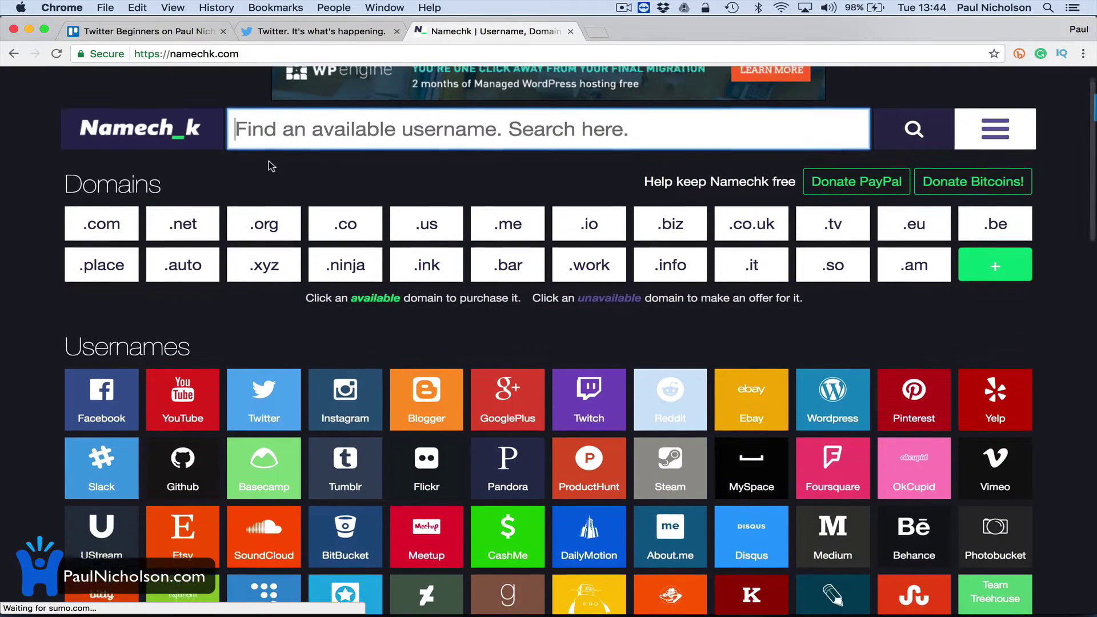
{"action": "type", "text": "p"}
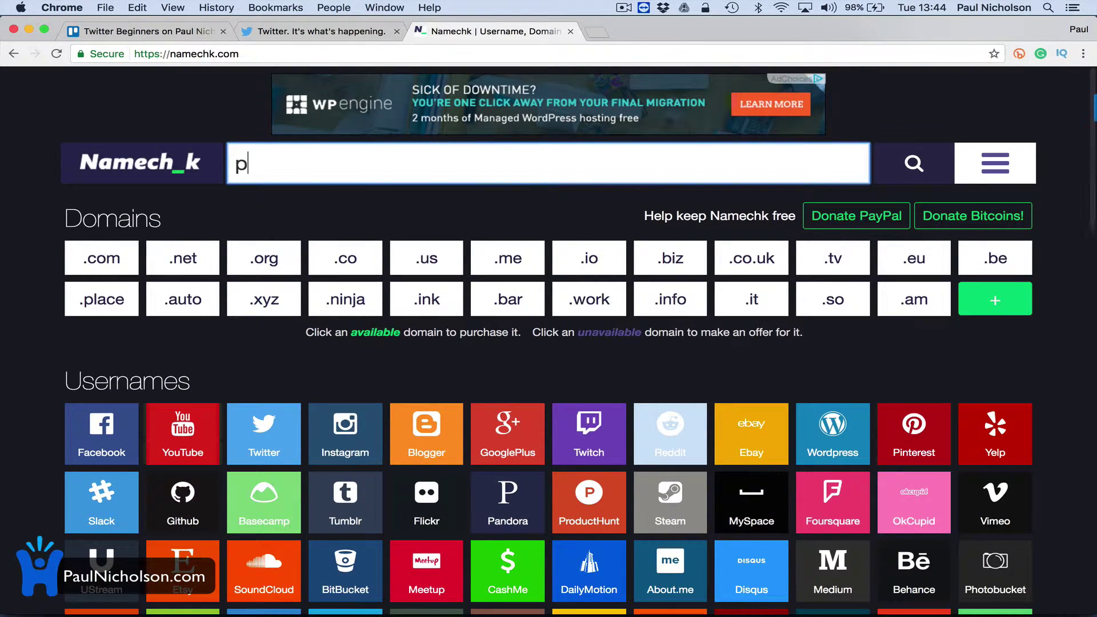
{"action": "type", "text": "auldemo"}
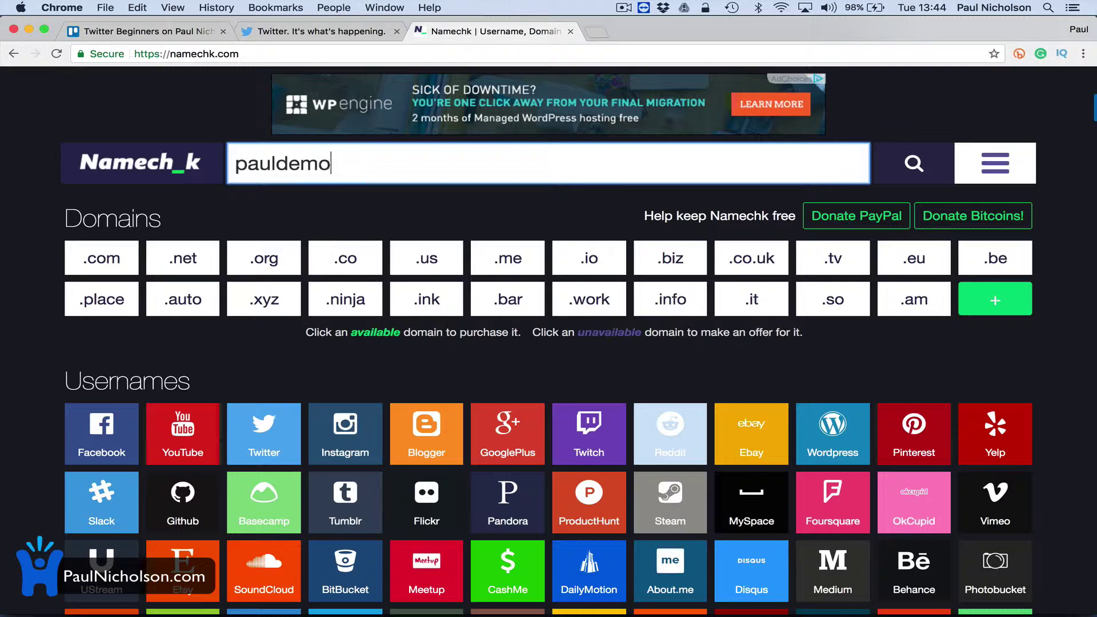
{"action": "key", "text": "Return"}
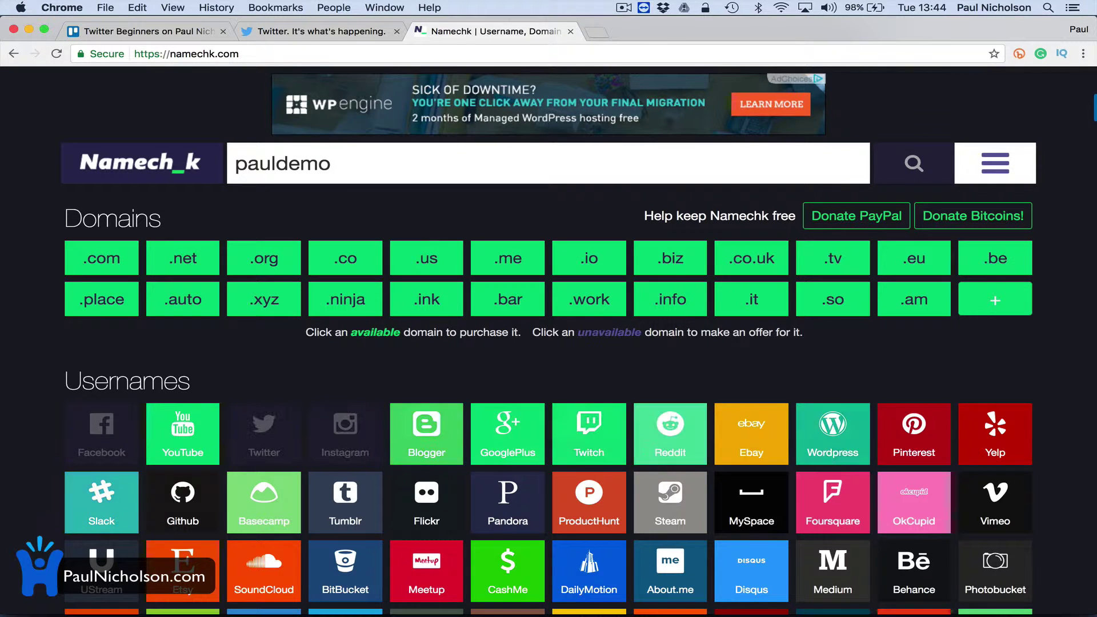
{"action": "double_click", "coordinate": [337, 166]}
{"action": "left_click", "coordinate": [334, 165]}
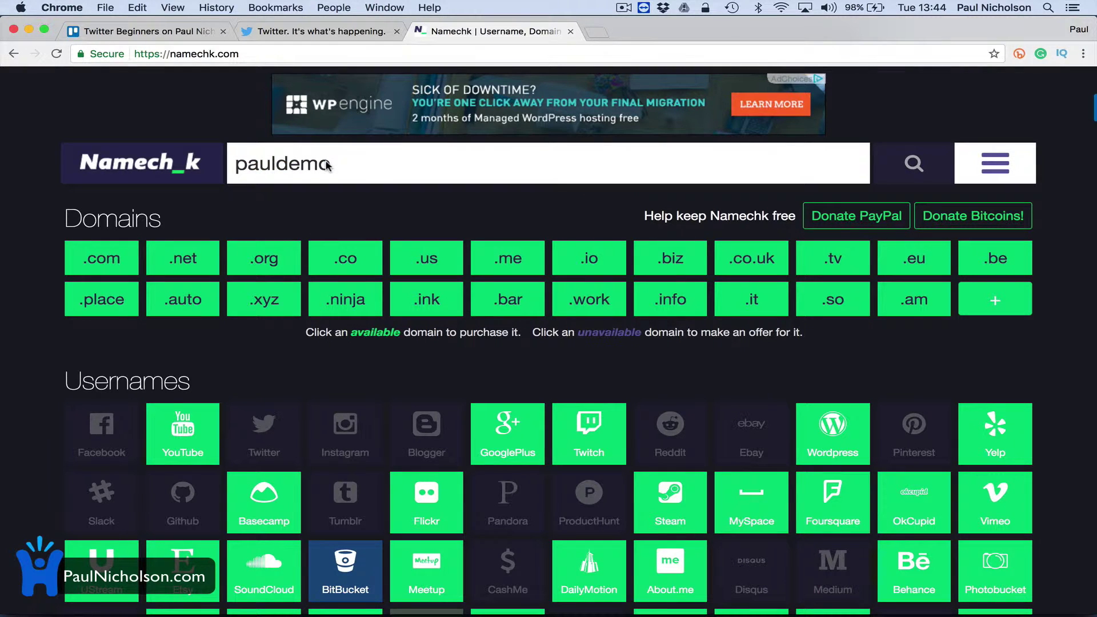
- Reload Namechk and run the availability check for 'pauldemo17'
{"action": "left_click", "coordinate": [56, 54]}
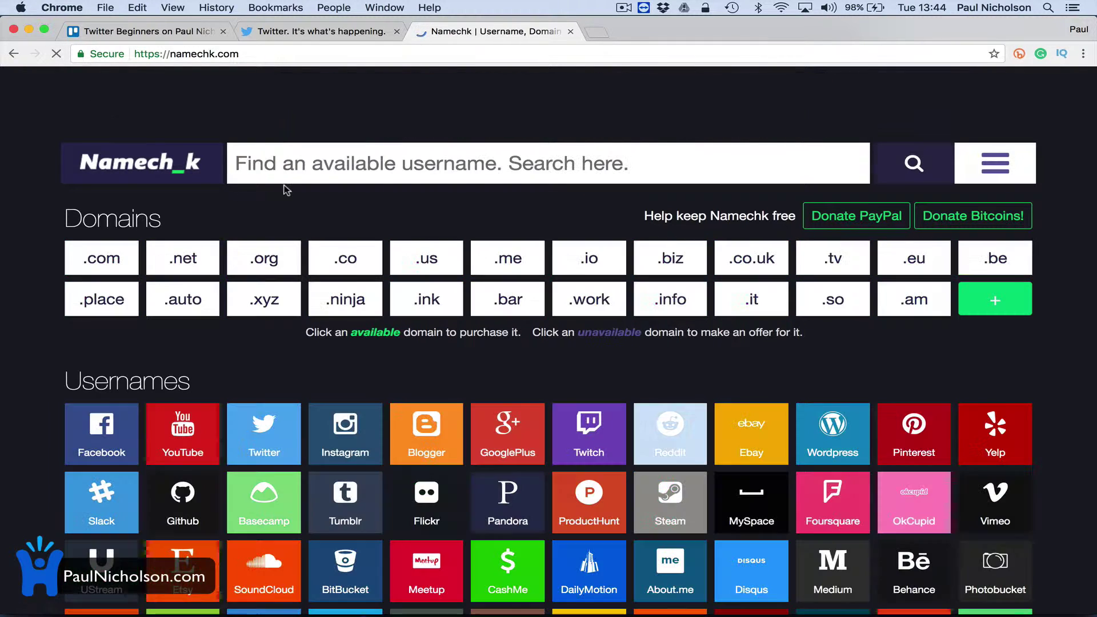
{"action": "scroll", "coordinate": [339, 167], "scroll_direction": "down", "scroll_amount": 2}
{"action": "type", "text": "paul"}
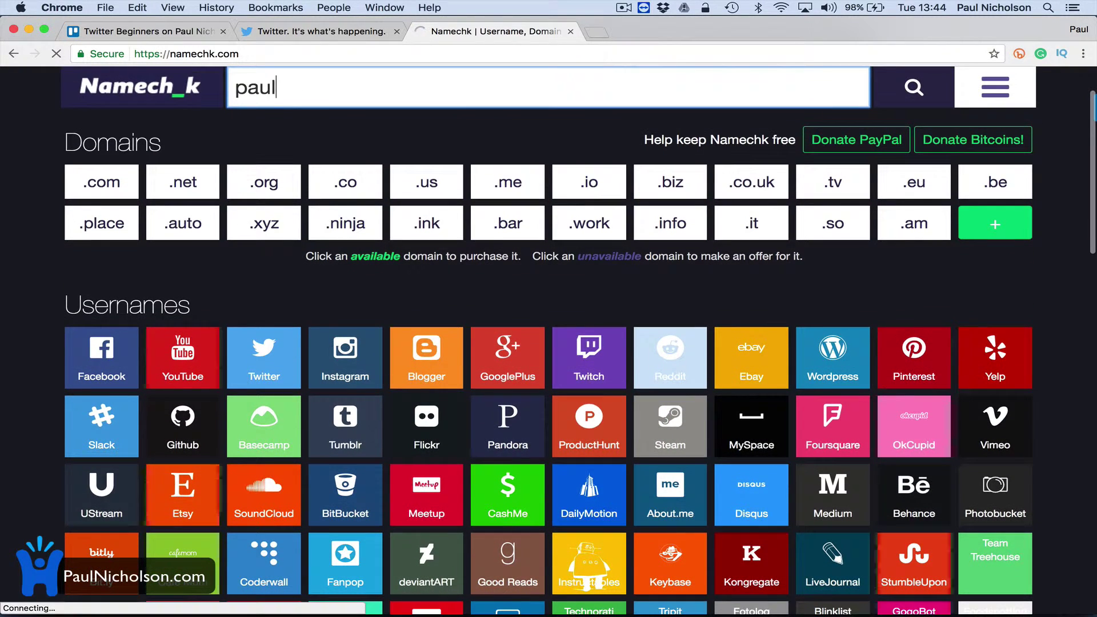
{"action": "type", "text": "demo17"}
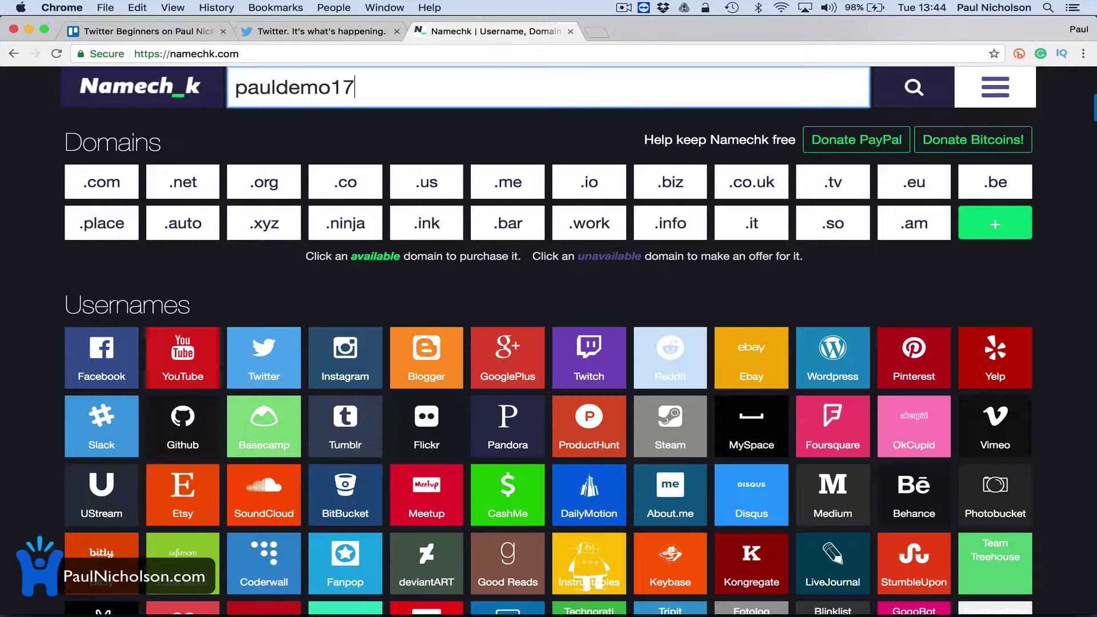
{"action": "key", "text": "Return"}
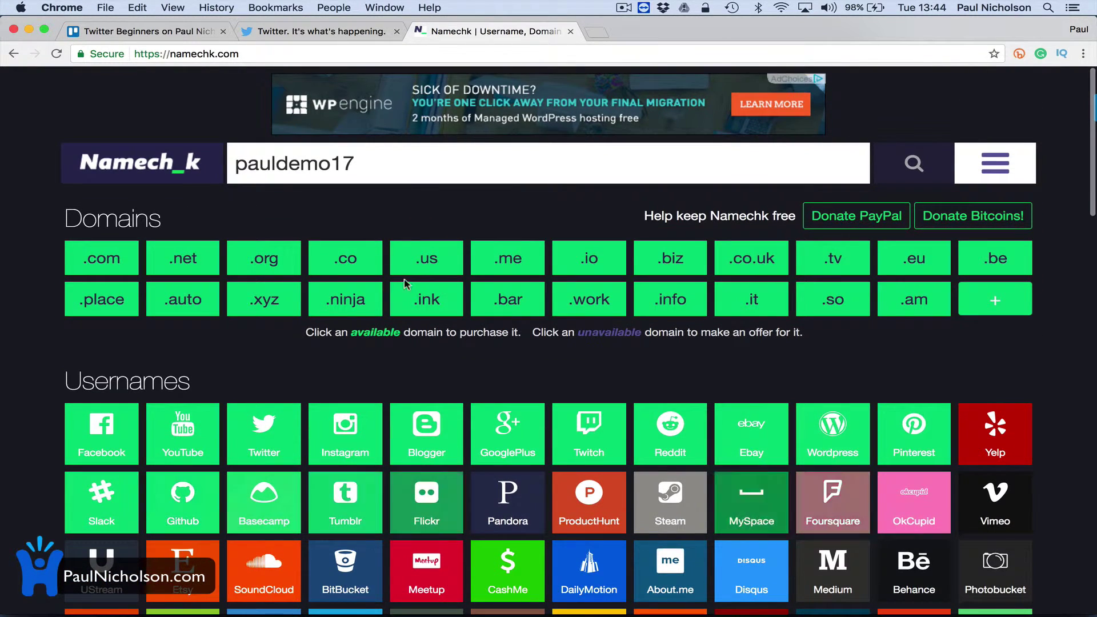